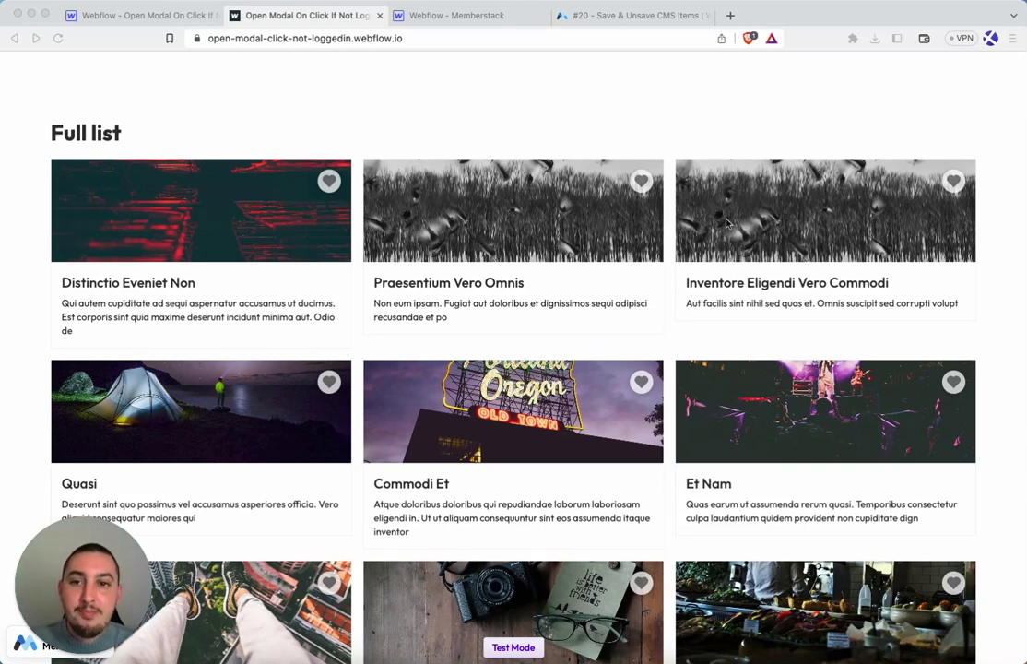
# Focus the browser on the published site and scroll down the card list
pyautogui.click(357, 88)
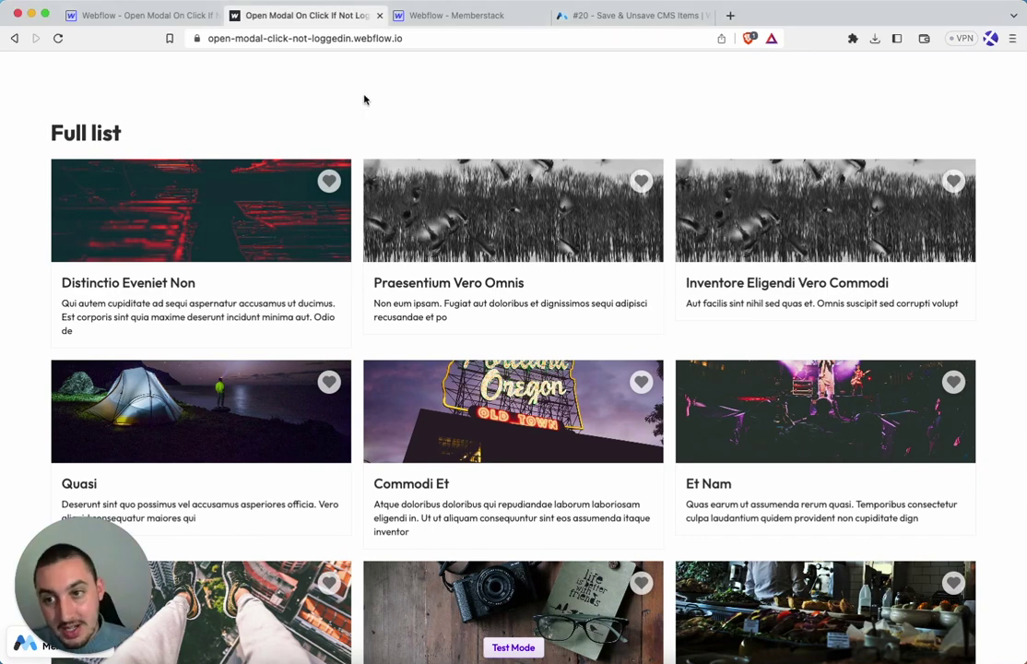
pyautogui.scroll(-3, 339, 266)
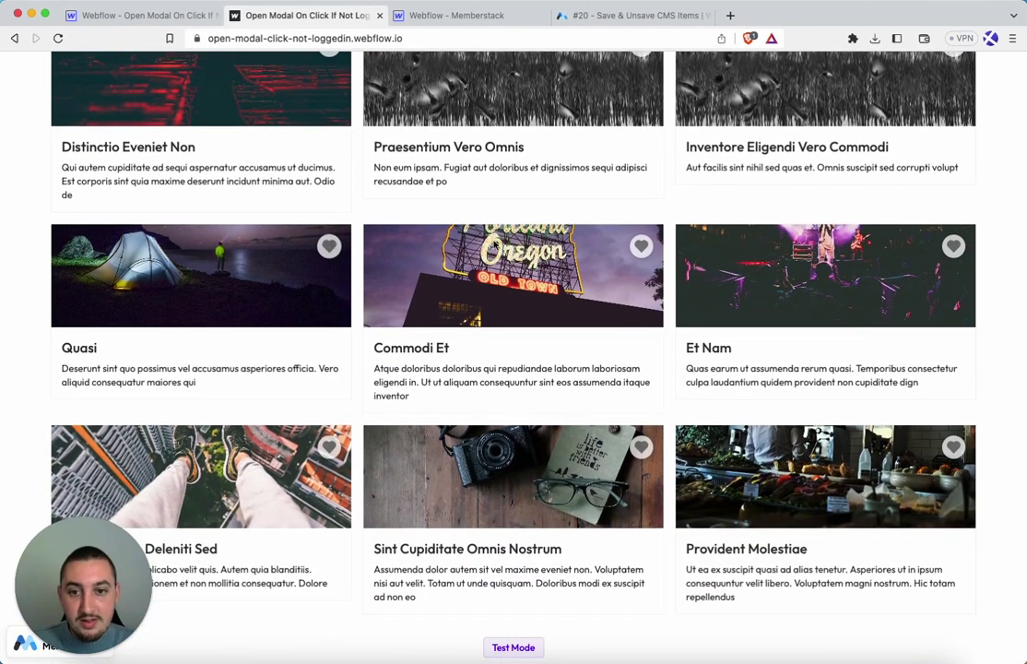
pyautogui.click(640, 247)
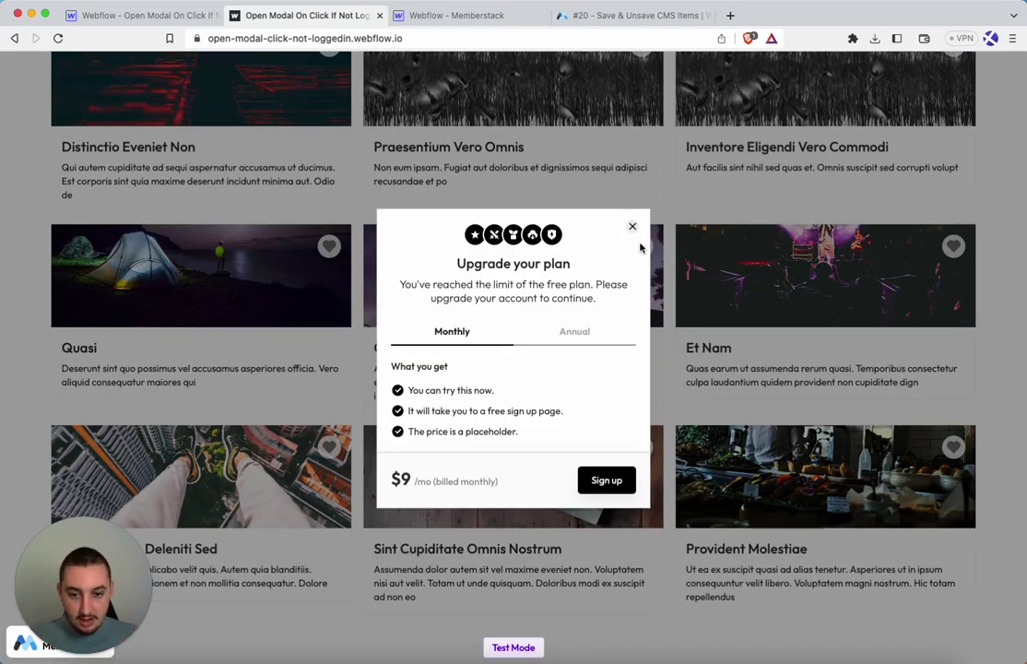
pyautogui.click(561, 340)
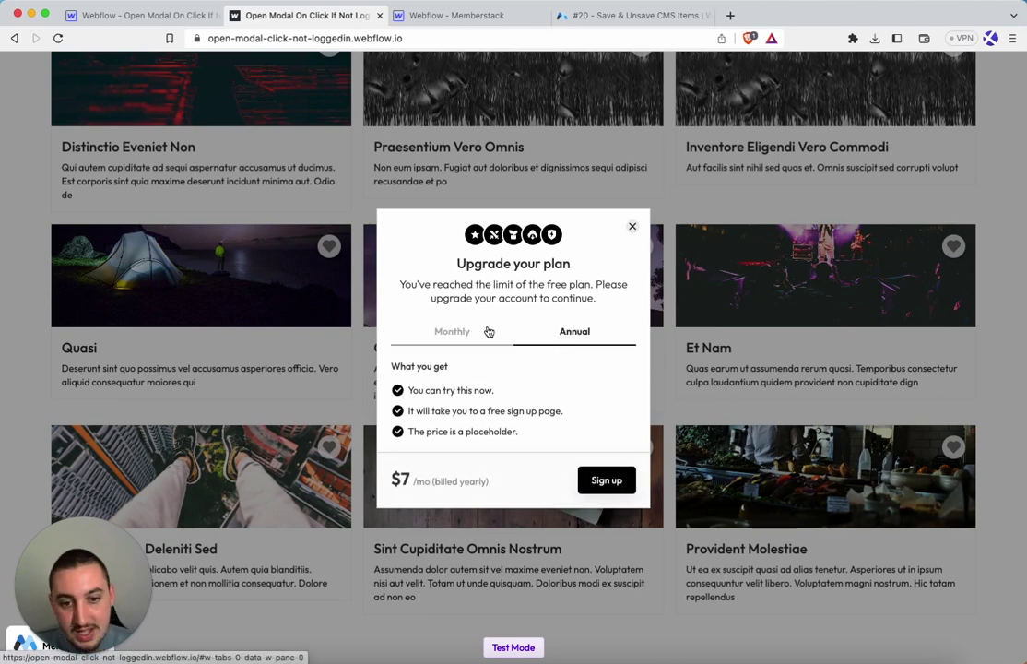
pyautogui.click(488, 333)
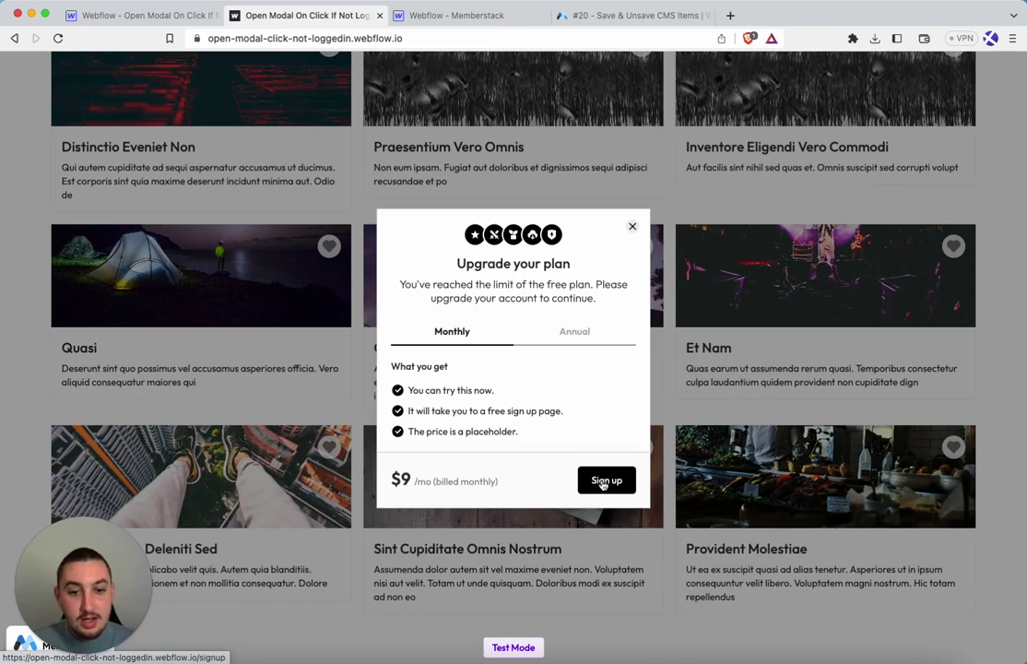
# Register a new member account with an email and password, declining the browser's password save
pyautogui.click(605, 481)
pyautogui.click(523, 298)
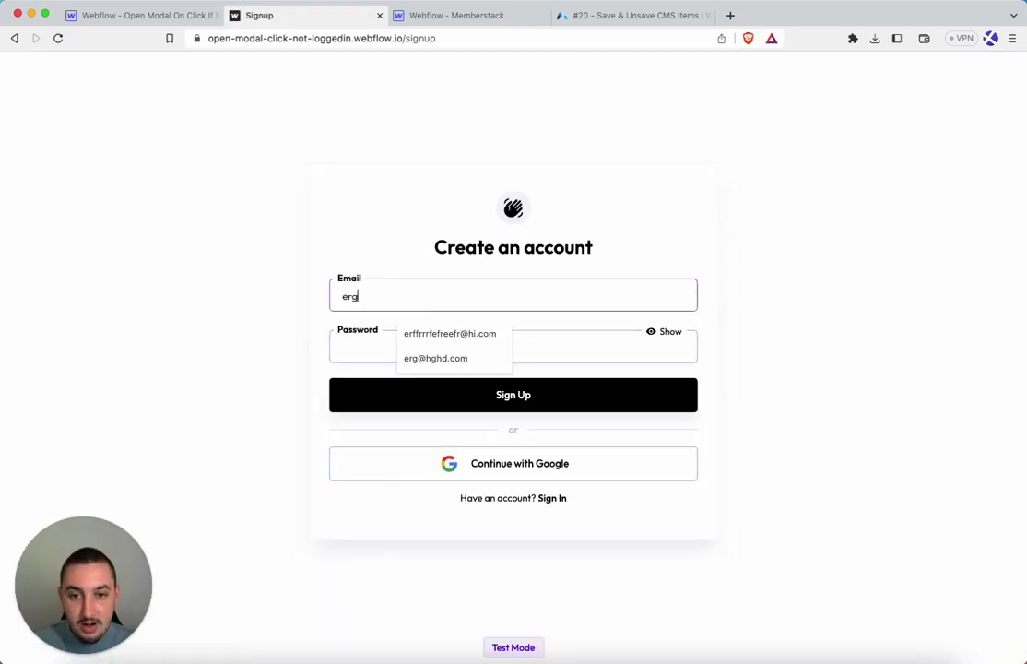
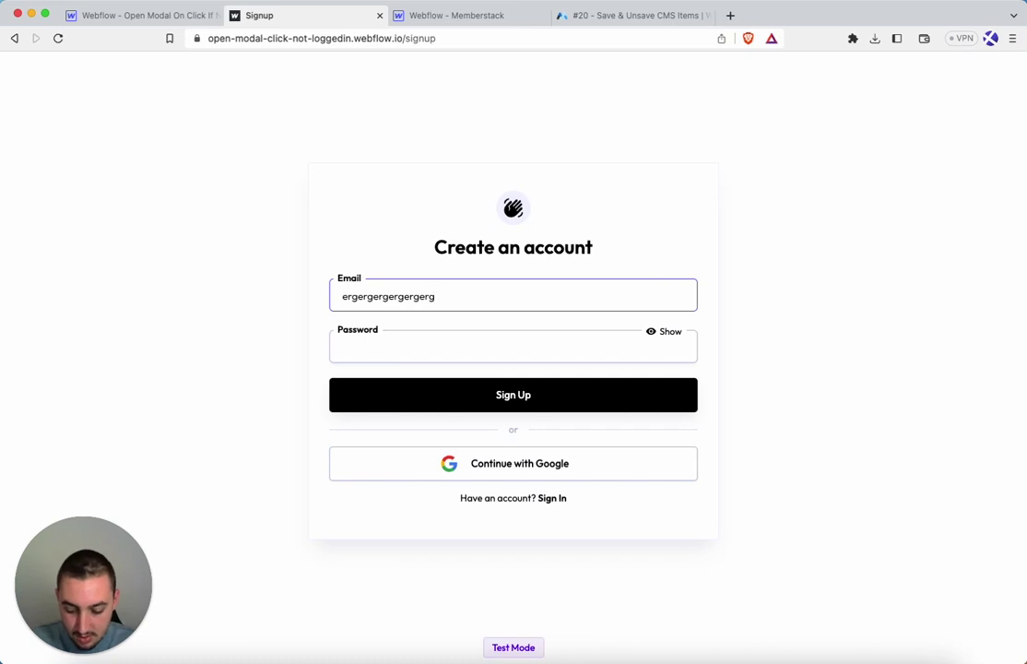
pyautogui.press('Tab')
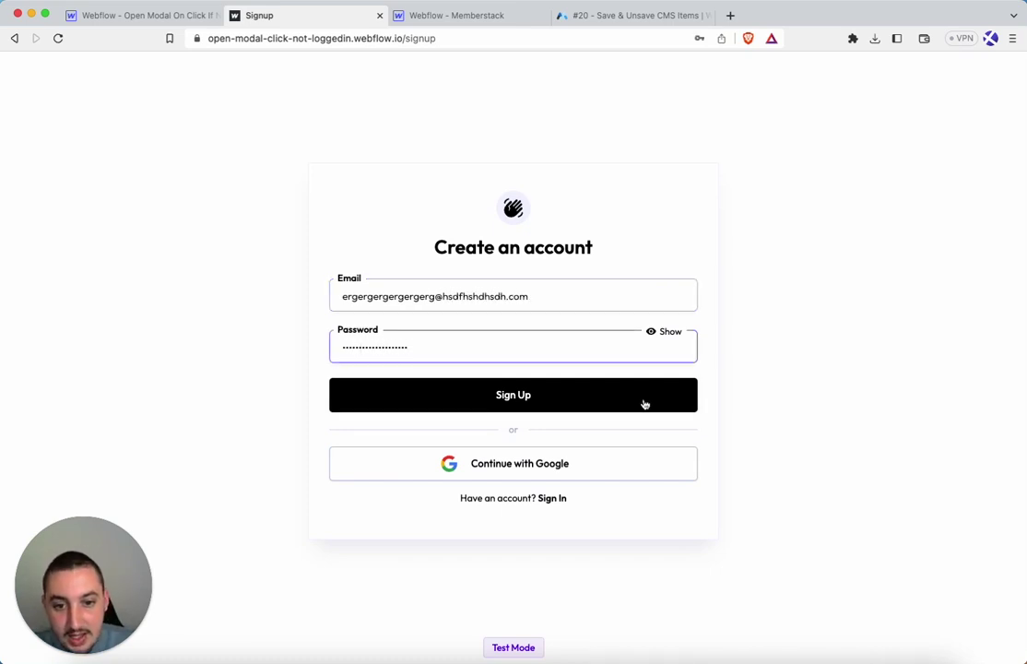
pyautogui.click(643, 402)
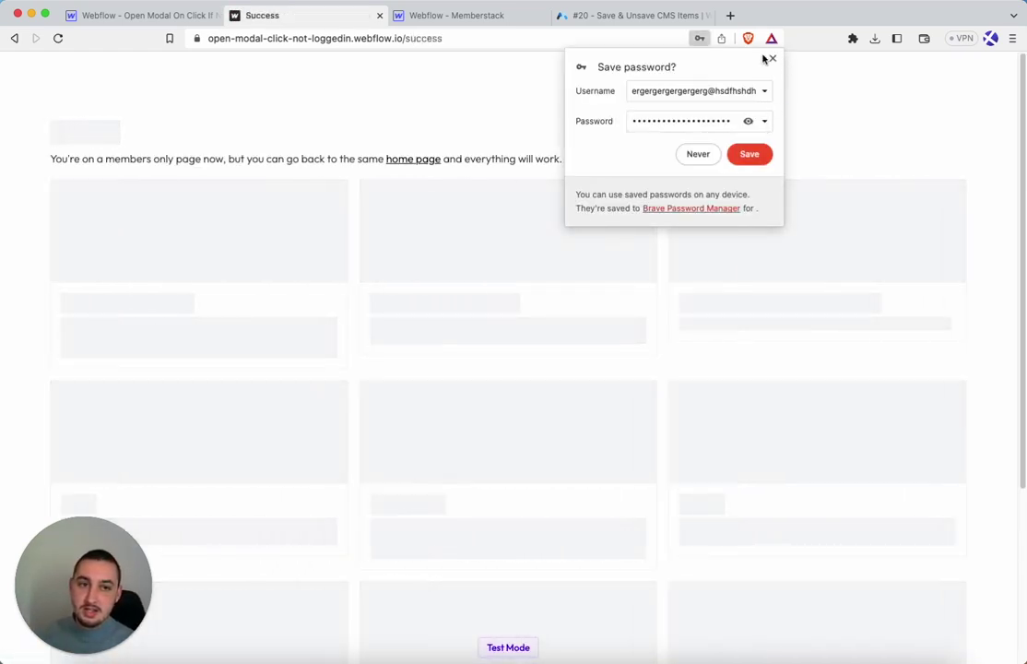
pyautogui.click(773, 59)
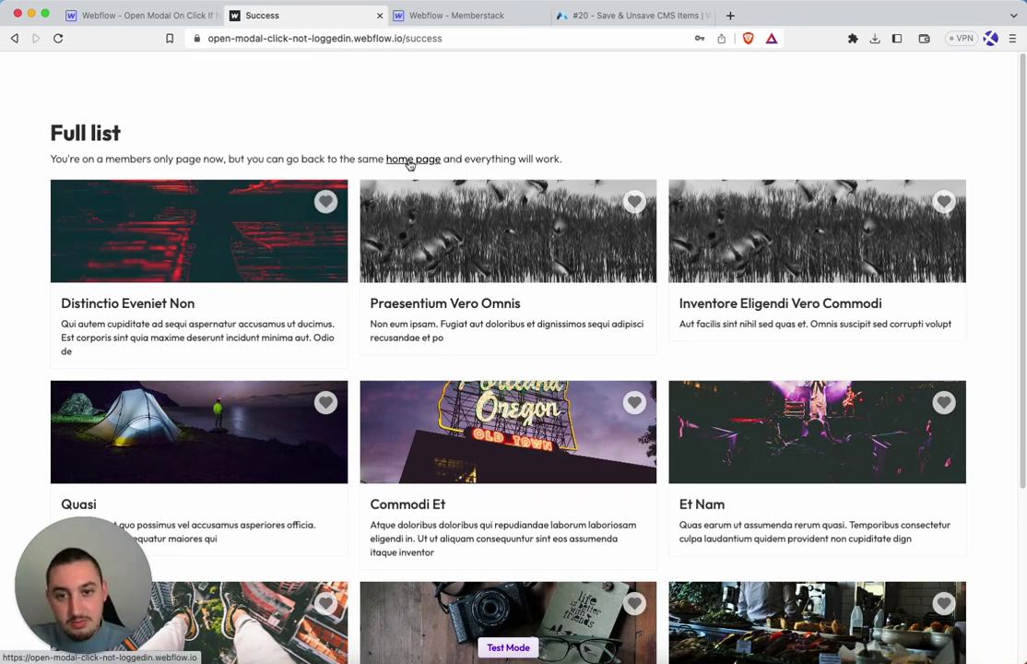
# From the home page, like the Praesentium Vero Omnis and Inventore Eligendi Vero Commodi cards, then reload
pyautogui.click(411, 159)
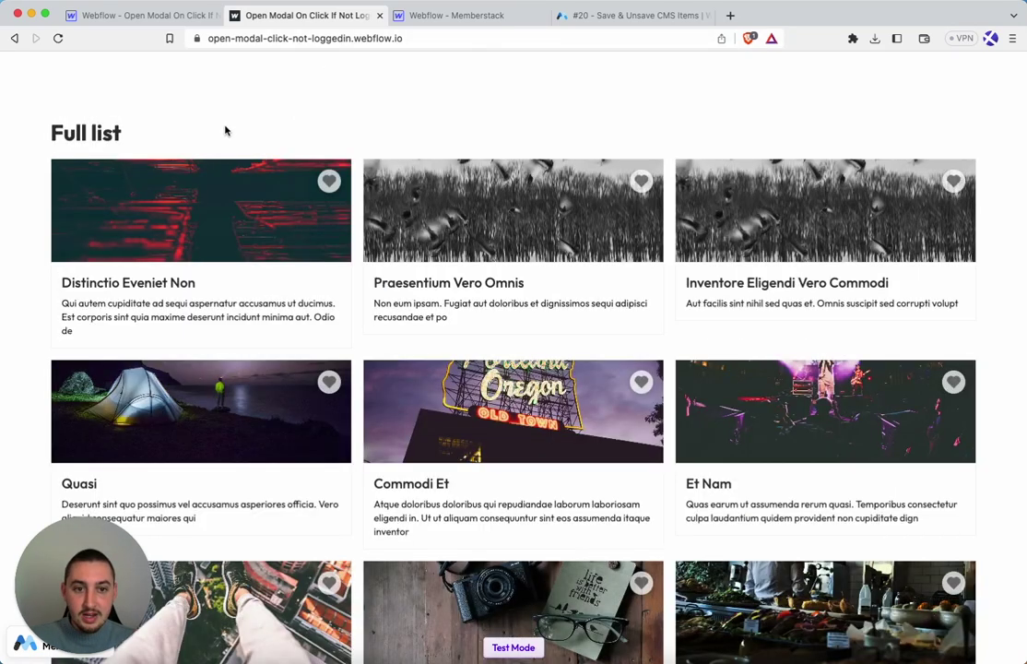
pyautogui.click(644, 180)
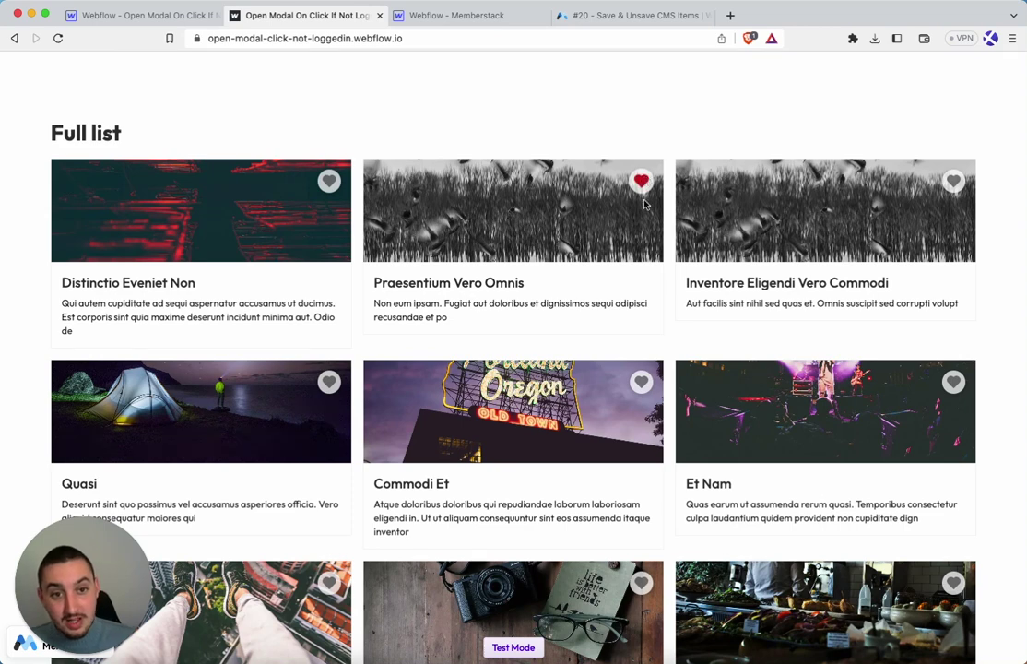
pyautogui.click(953, 182)
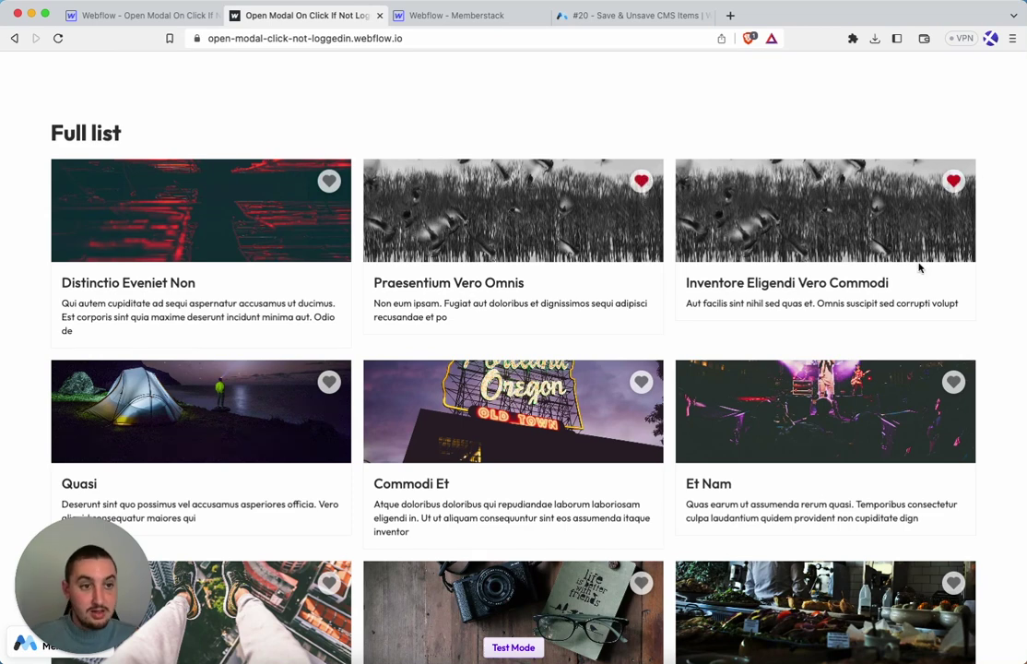
pyautogui.click(58, 38)
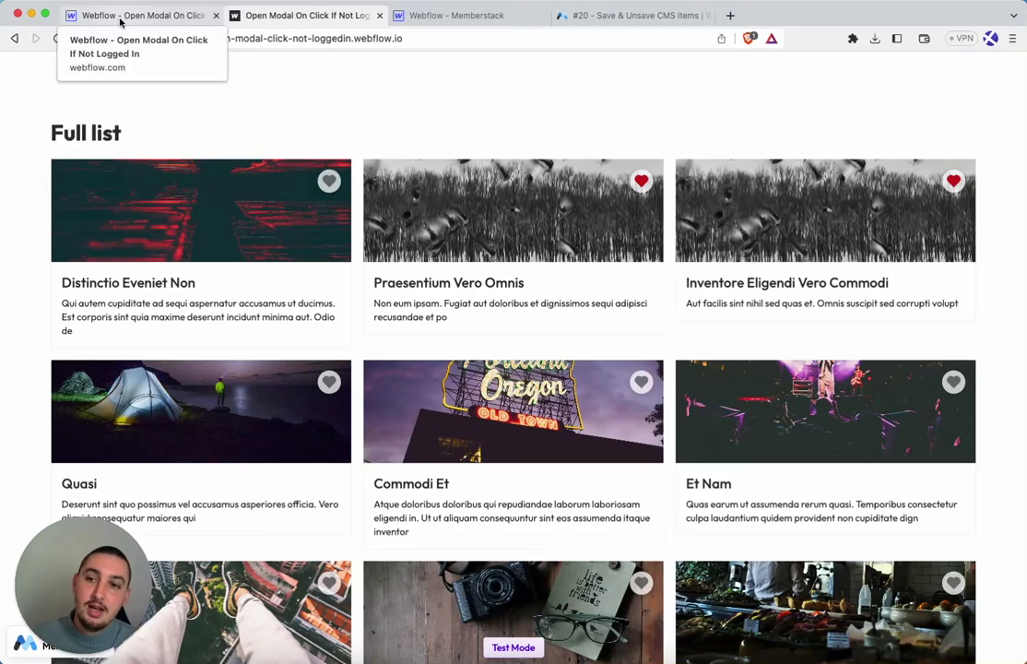
# Back in the Designer, dismiss the publishing summary and select the first card's like-wrap element
pyautogui.click(120, 16)
pyautogui.click(322, 287)
pyautogui.scroll(10, 337, 309)
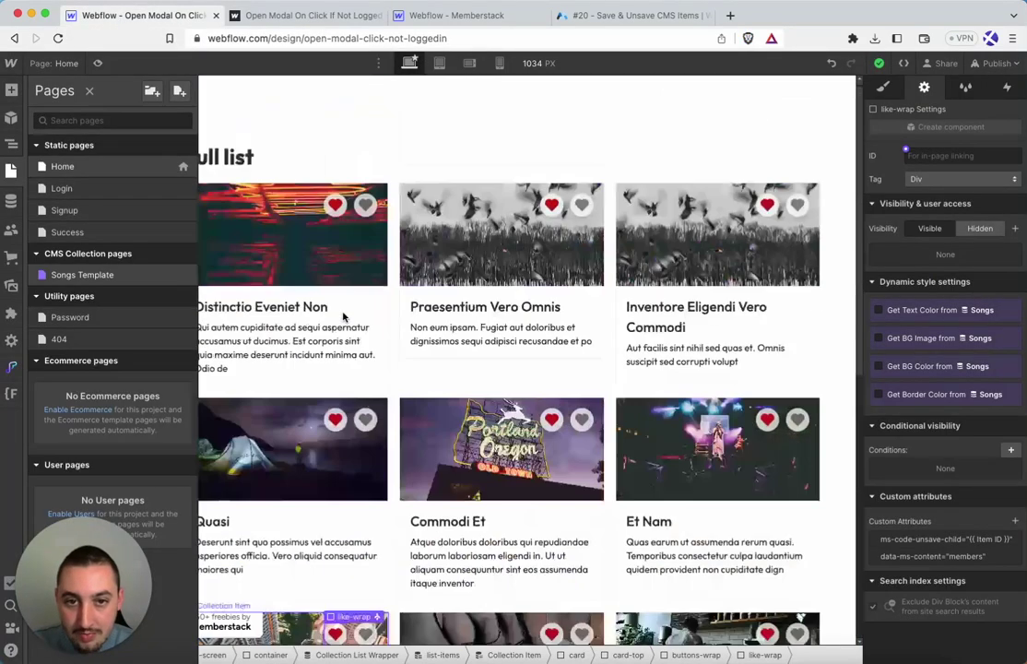
pyautogui.click(433, 138)
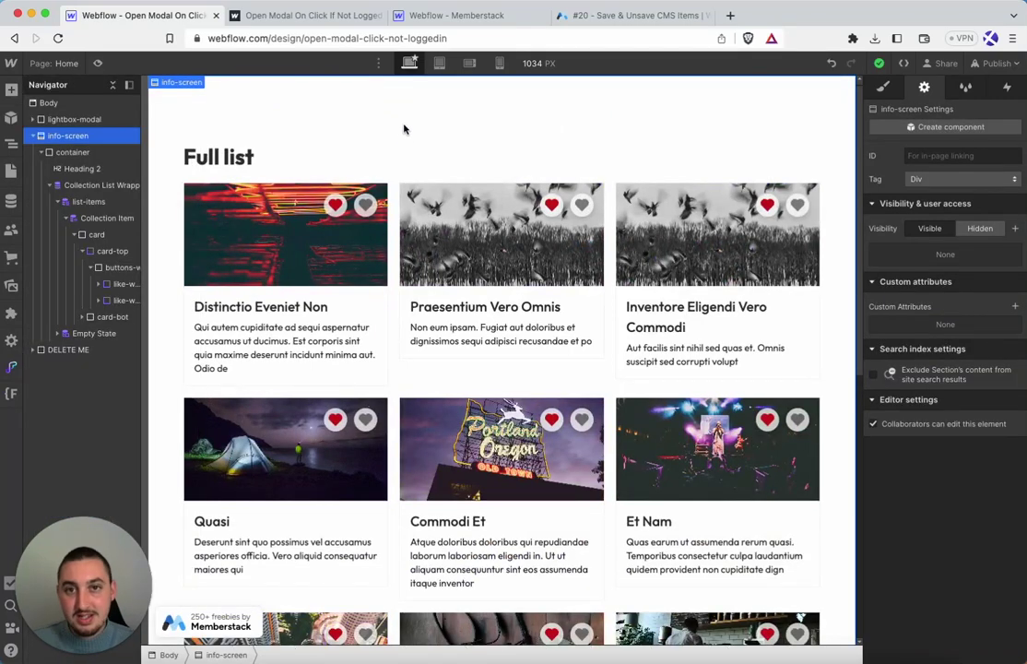
pyautogui.click(377, 208)
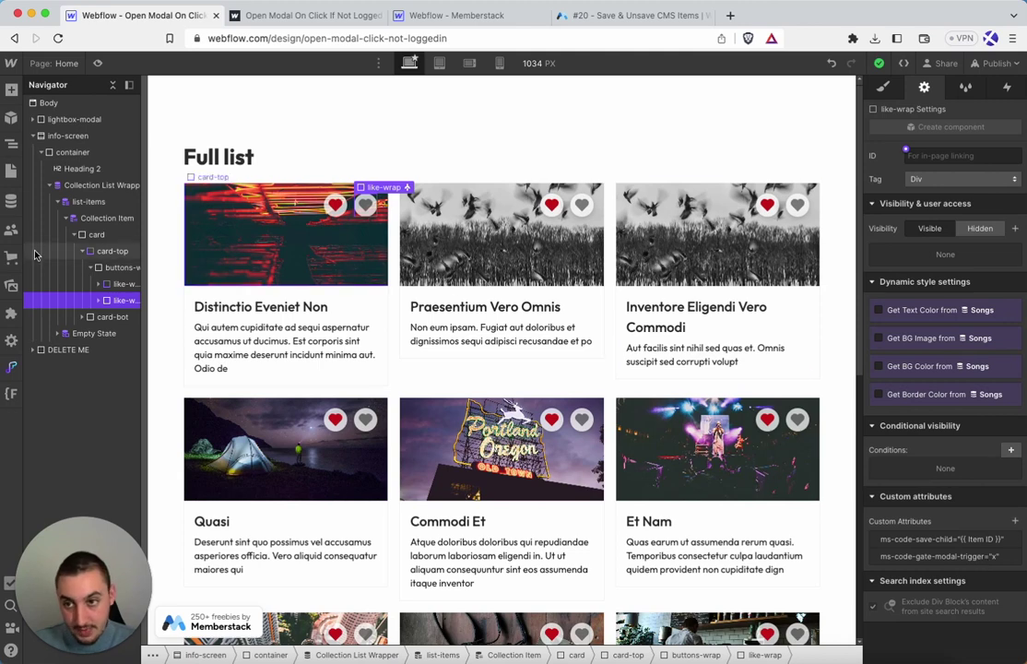
# Set lightbox-modal's Display to Flex so the upgrade modal shows on the canvas
pyautogui.click(60, 123)
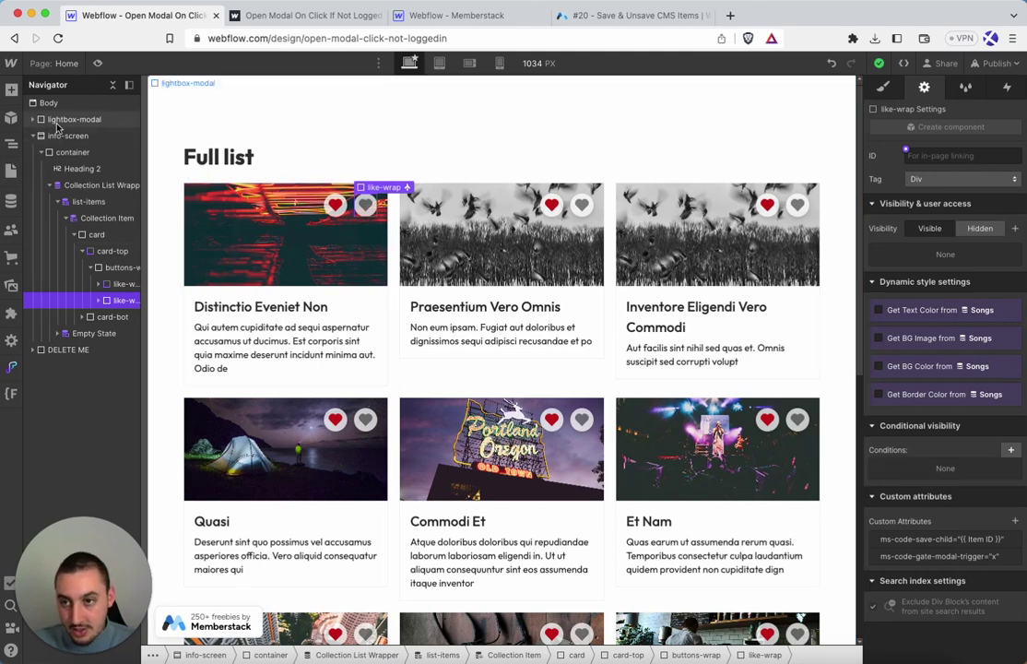
pyautogui.press('s')
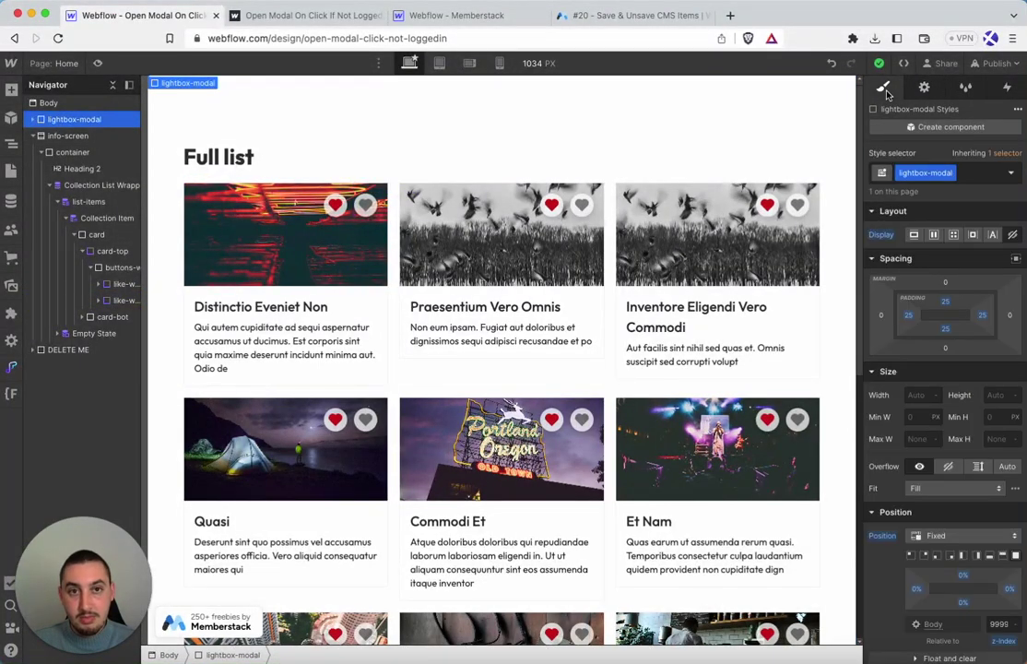
pyautogui.click(933, 235)
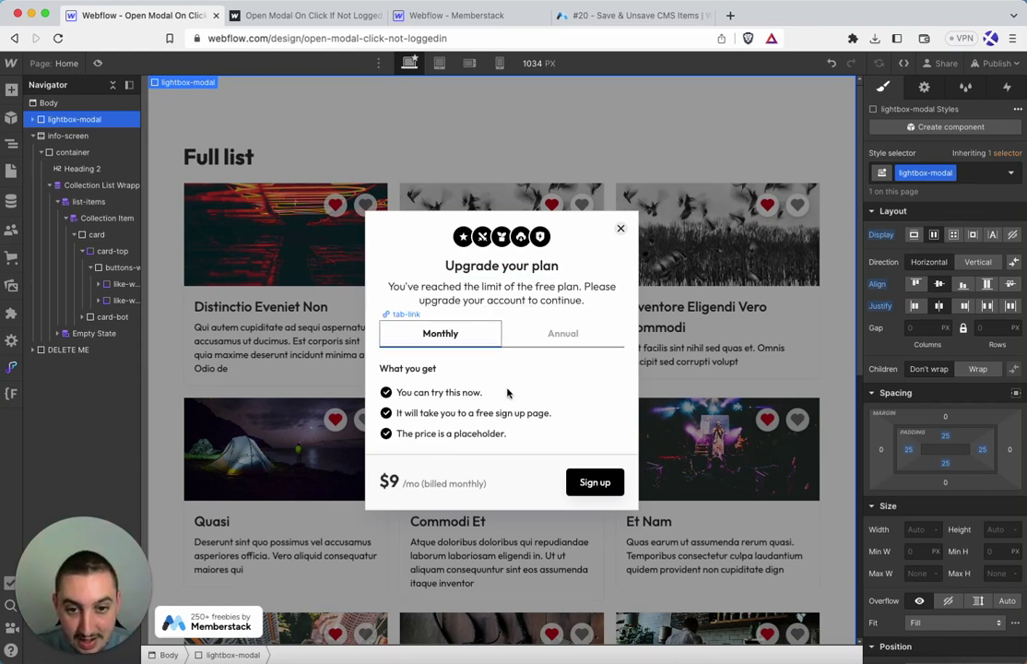
# Check that the modal's Sign up button links to Signup, then reselect lightbox-modal's styles
pyautogui.click(593, 481)
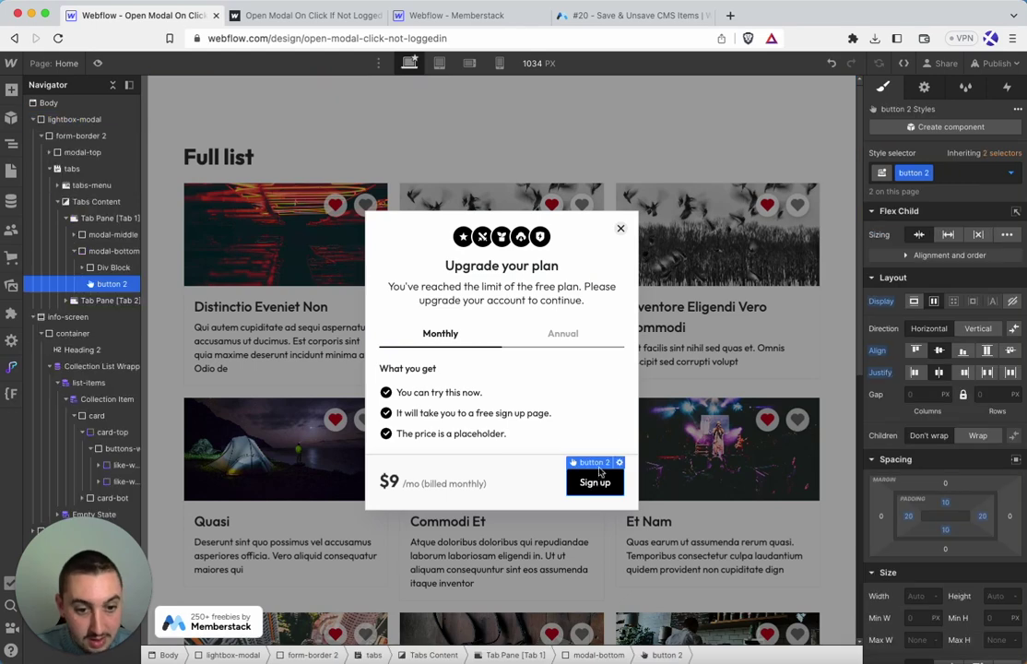
pyautogui.click(924, 86)
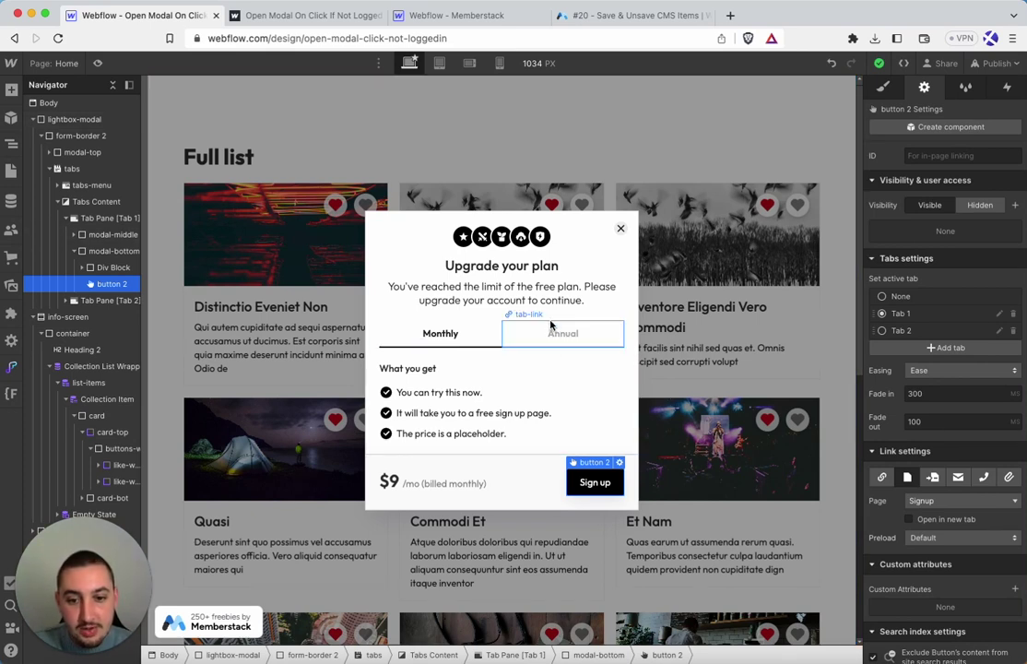
pyautogui.click(551, 131)
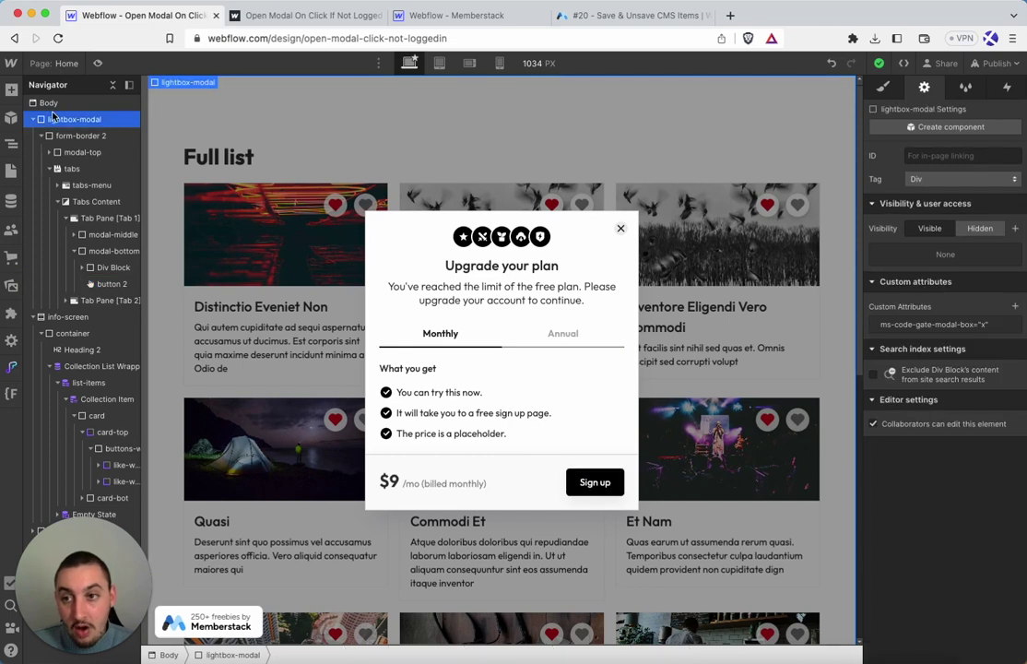
pyautogui.click(882, 88)
# Confirm lightbox-modal's ms-code-gate-modal-box="x" attribute and set its Display back to None
pyautogui.scroll(-5, 947, 111)
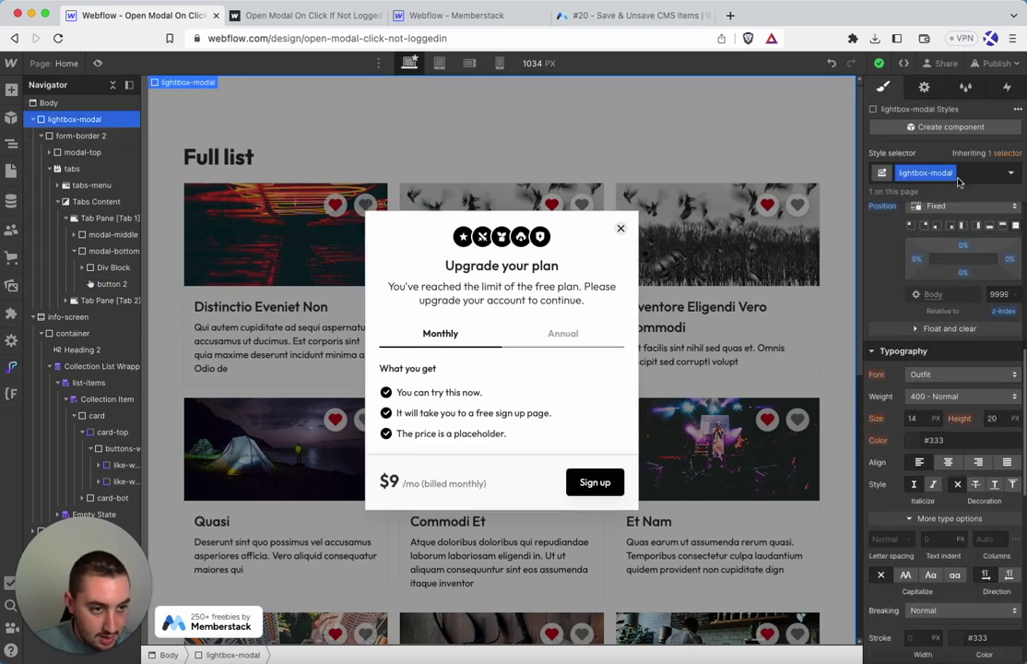
pyautogui.click(924, 87)
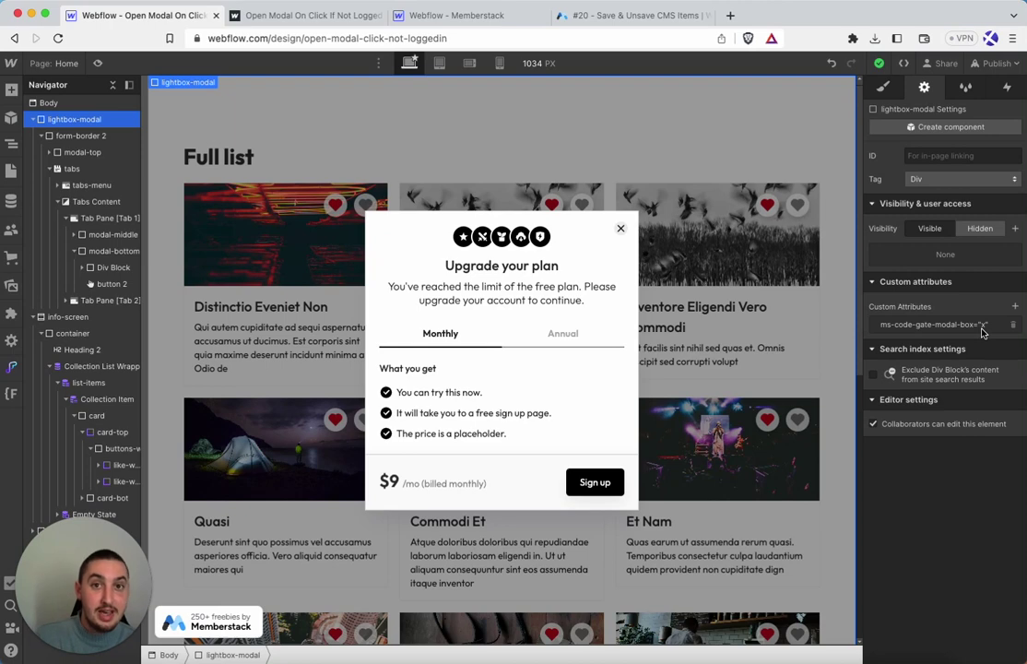
pyautogui.click(883, 86)
pyautogui.click(1012, 235)
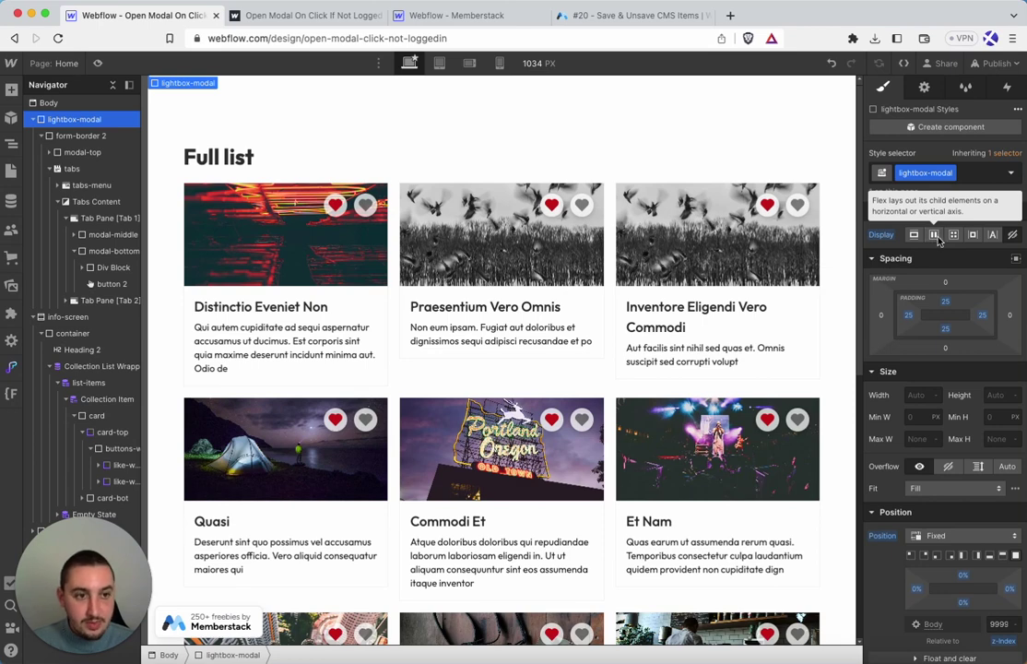
pyautogui.click(938, 238)
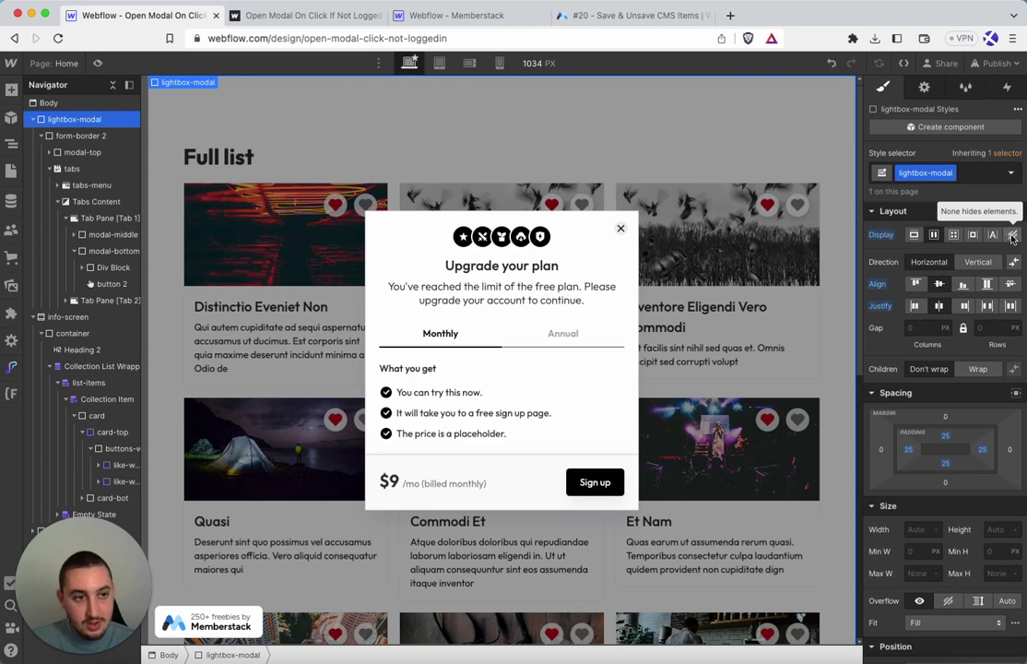
pyautogui.click(1012, 235)
# Open the Home page settings and scroll to the Memberstack script in Before </body> code
pyautogui.click(11, 171)
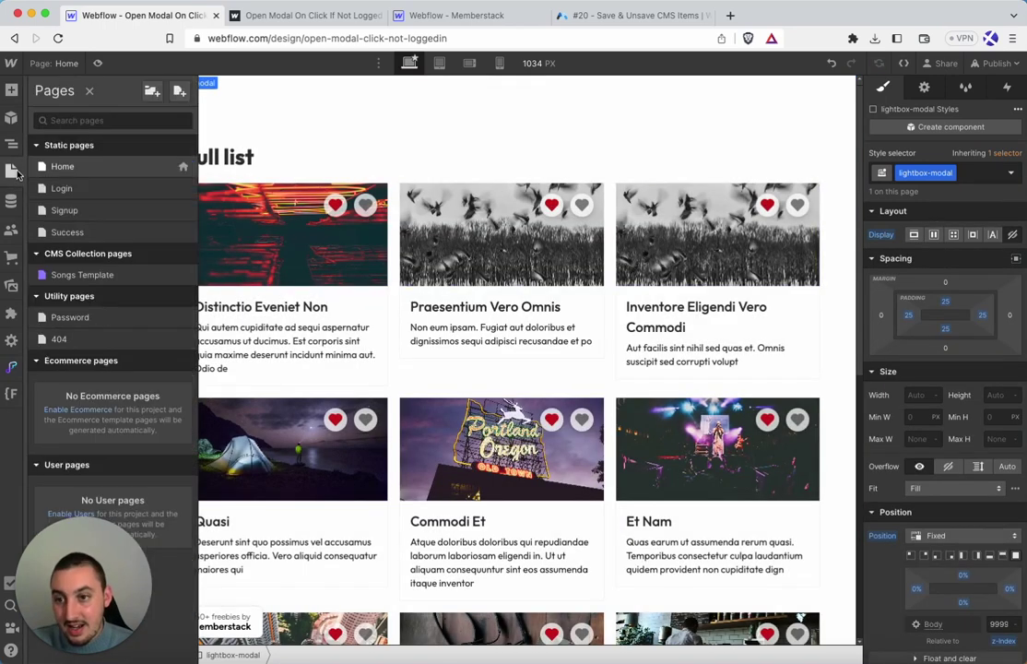
pyautogui.click(181, 166)
pyautogui.scroll(-15, 310, 404)
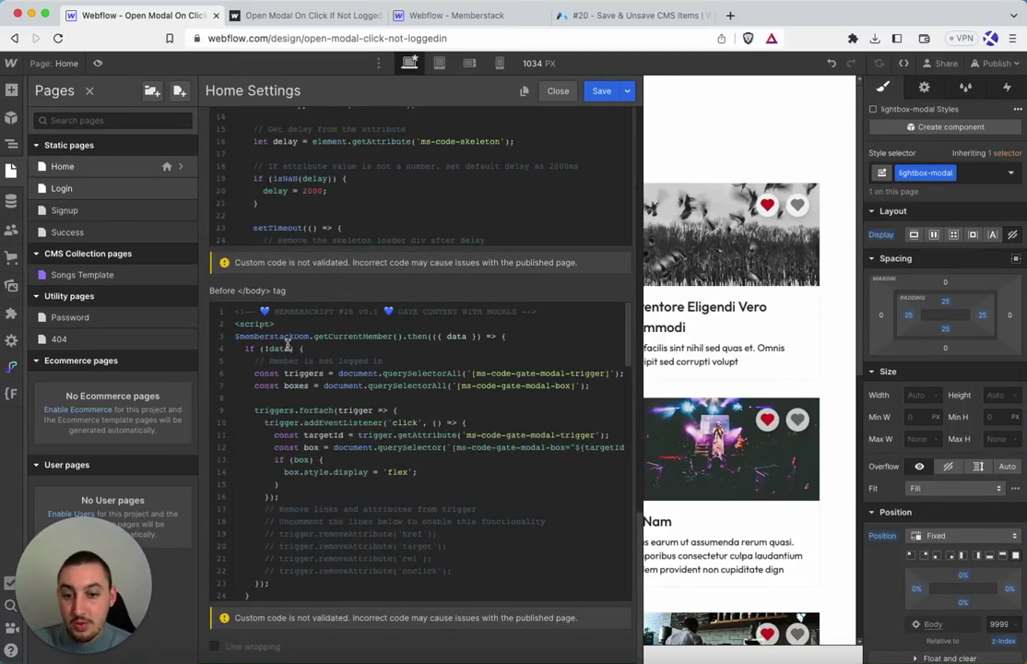
pyautogui.scroll(-1, 273, 340)
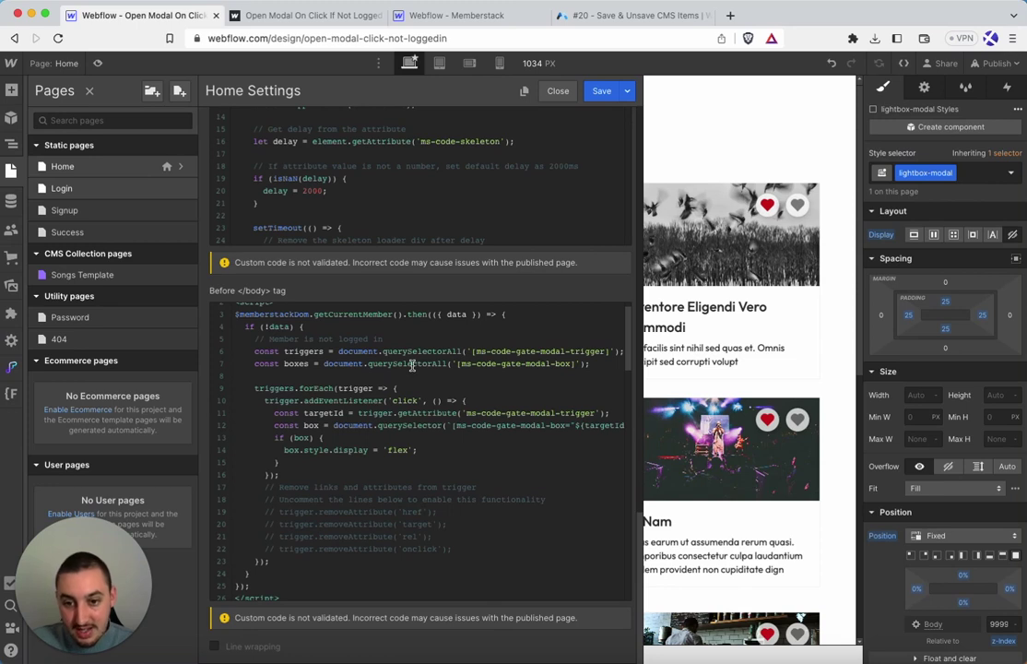
pyautogui.scroll(-1, 411, 365)
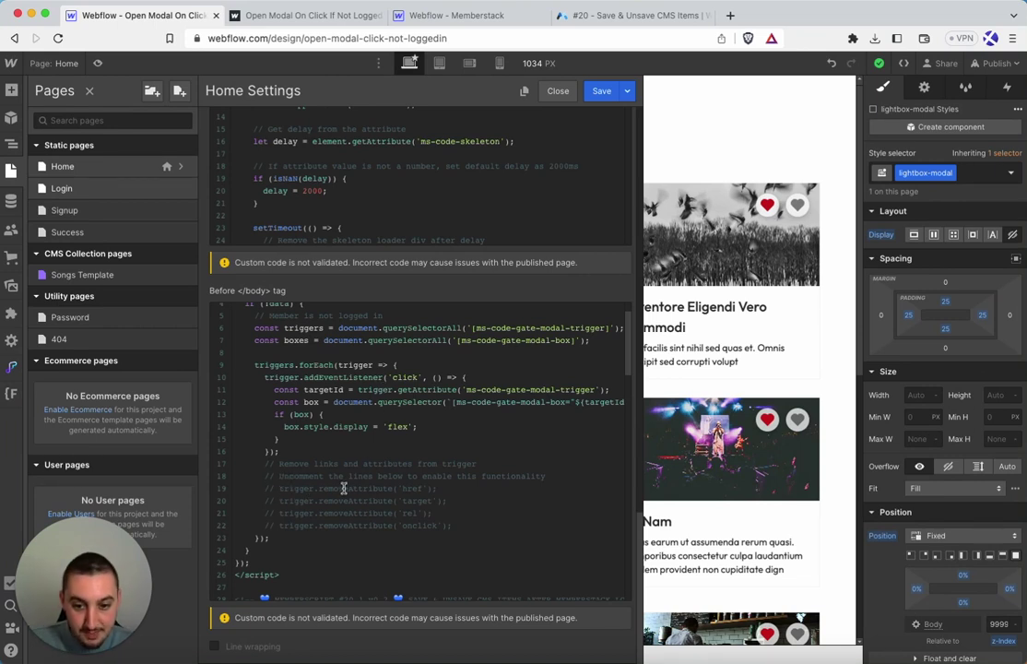
pyautogui.click(275, 488)
pyautogui.press('BackSpace')
pyautogui.press('BackSpace')
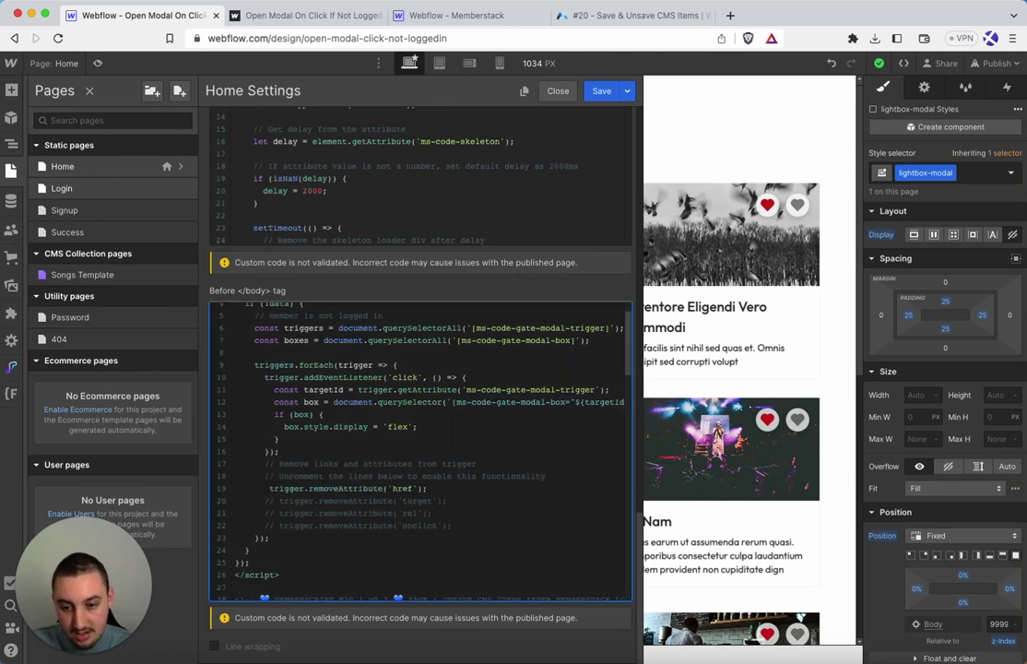
pyautogui.write('//')
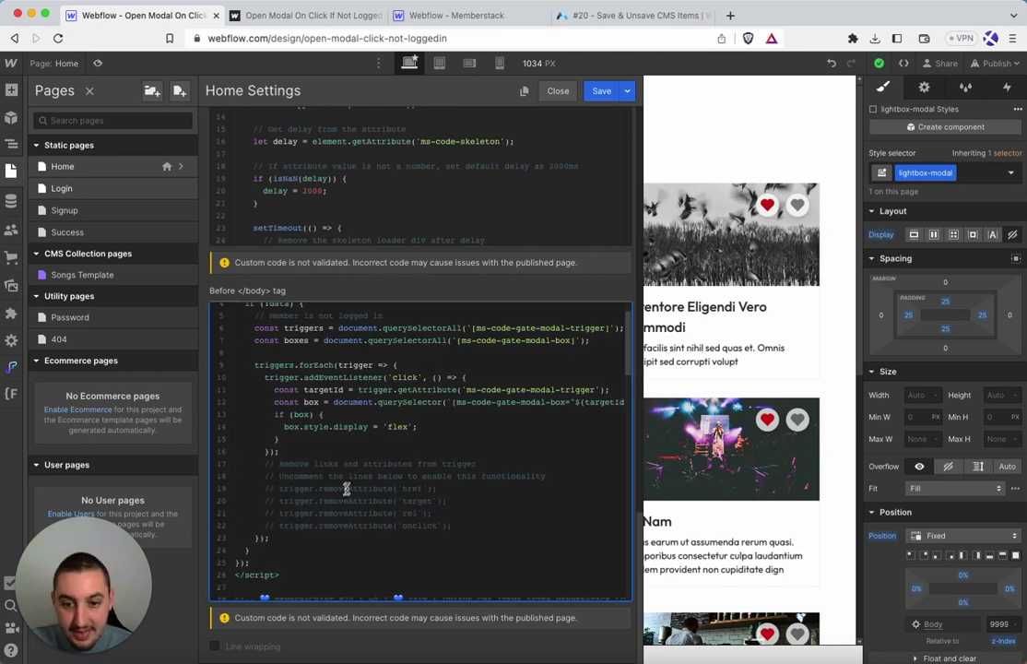